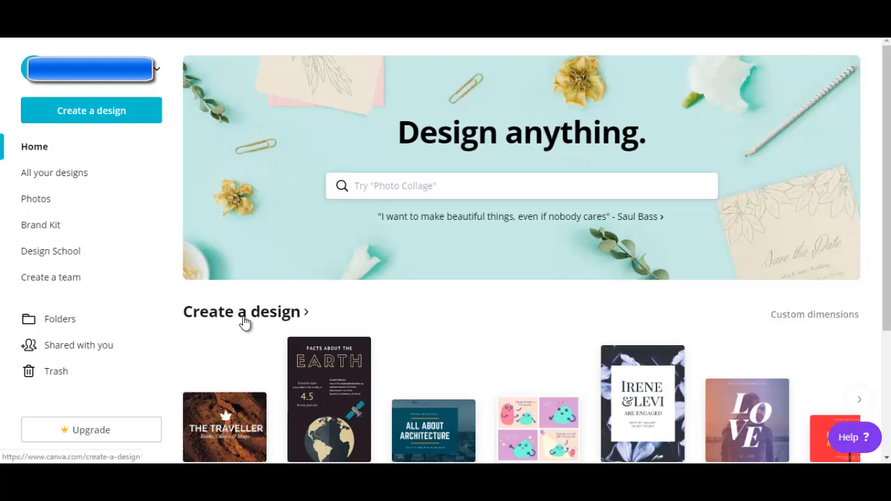
Create a Medium Rectangle Ad design and apply the mint Merrilife Co. airplane template to the blank page
click(244, 314)
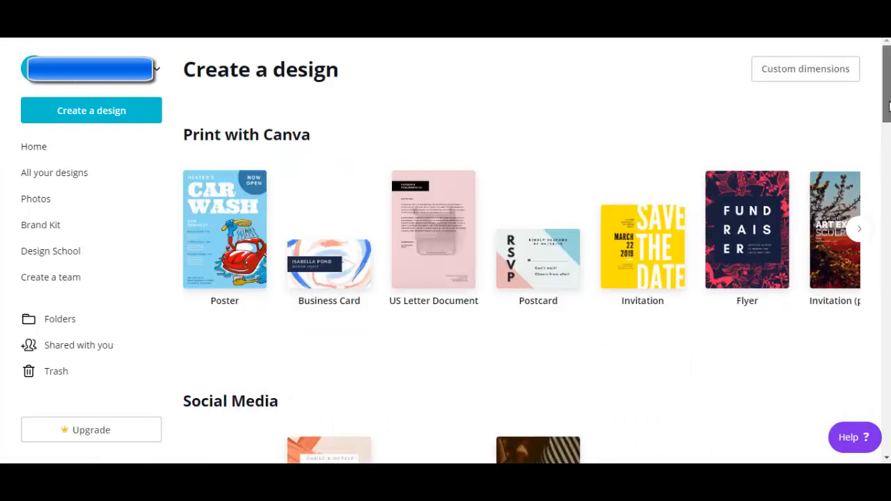
drag(888, 106, 889, 430)
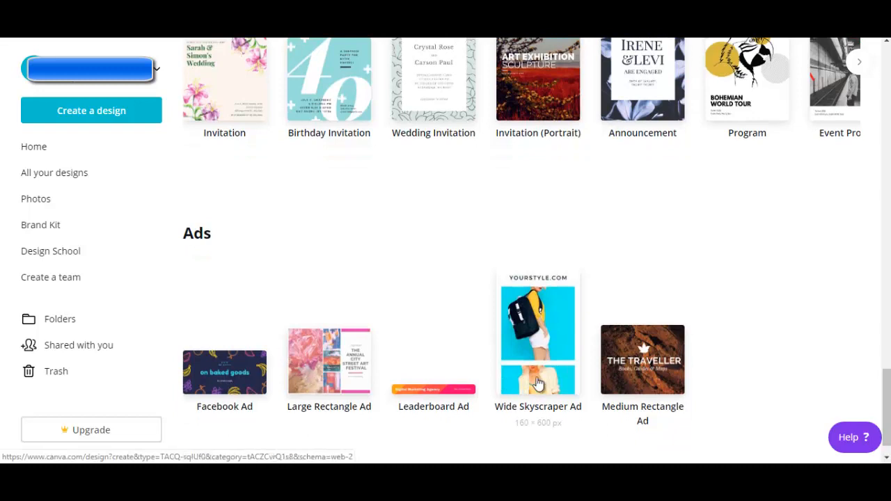
click(645, 374)
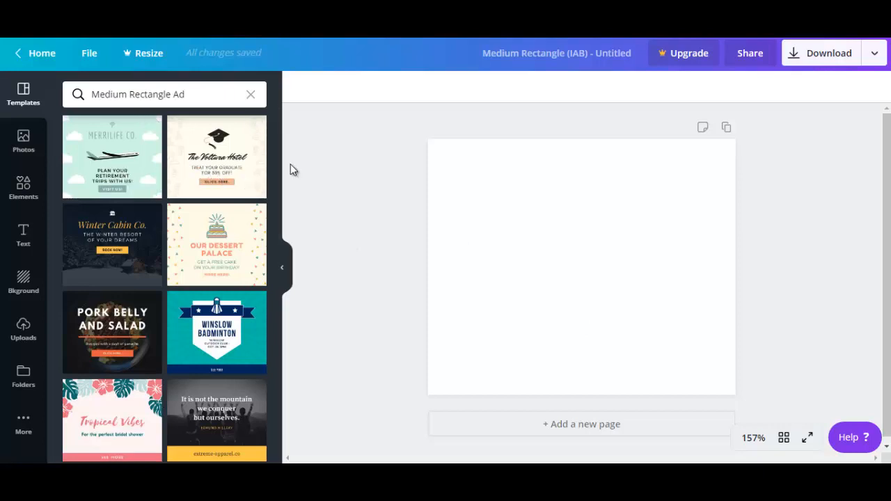
click(112, 178)
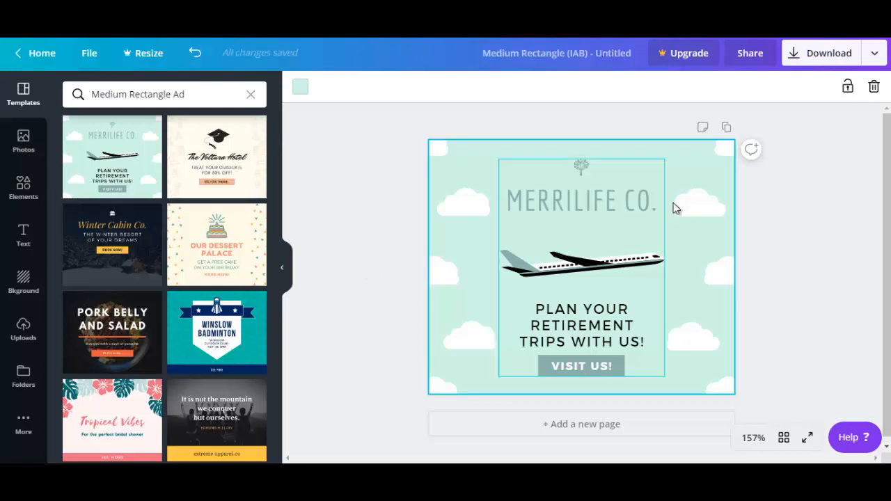
Replace the word MERRILIFE in the ad's title with DEMO
click(604, 221)
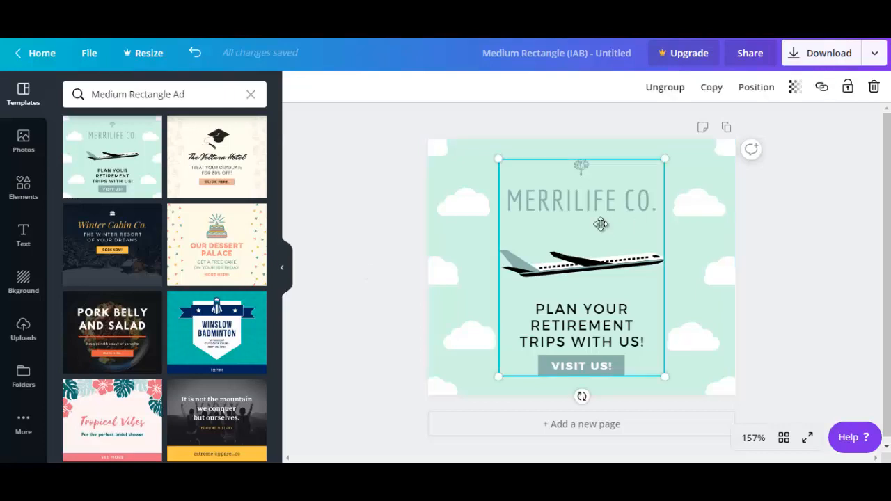
double_click(567, 201)
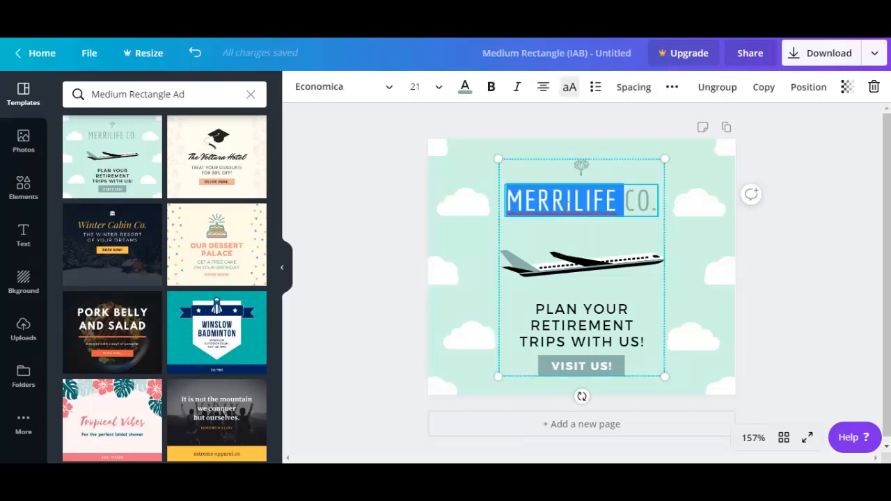
text(DEMO)
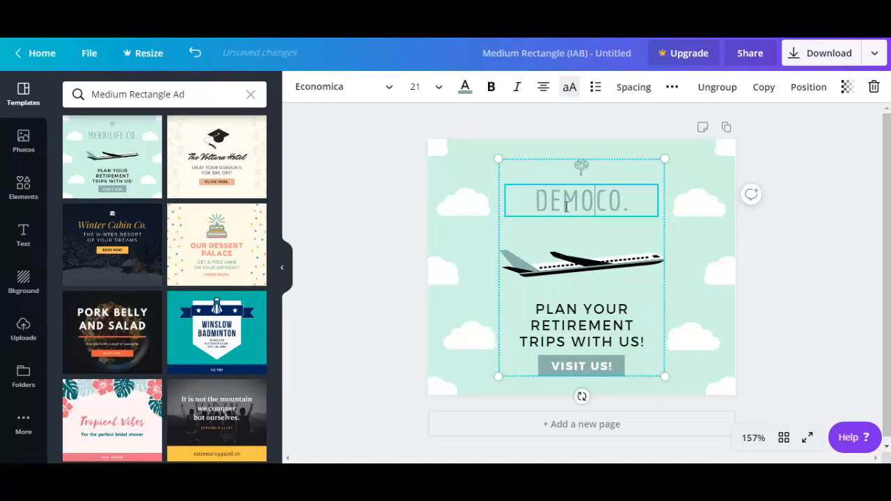
Set the DEMO CO. title to font size 14 and colour it with the default coral red
click(440, 91)
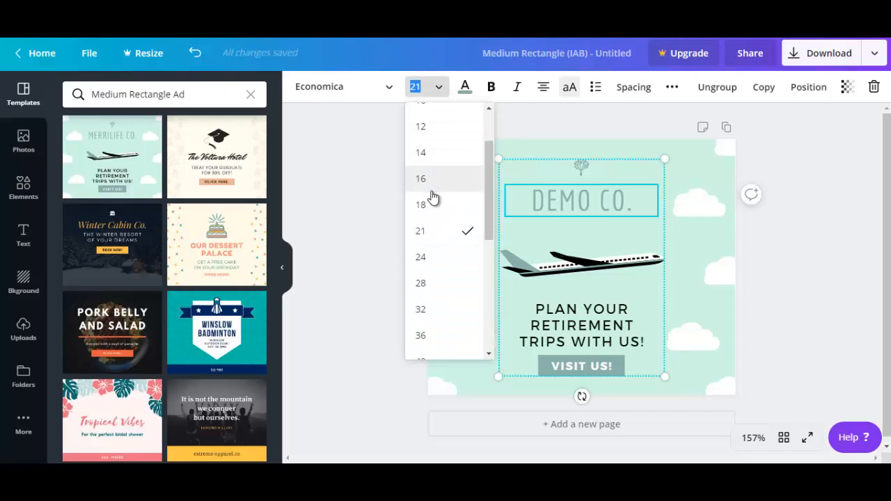
click(431, 154)
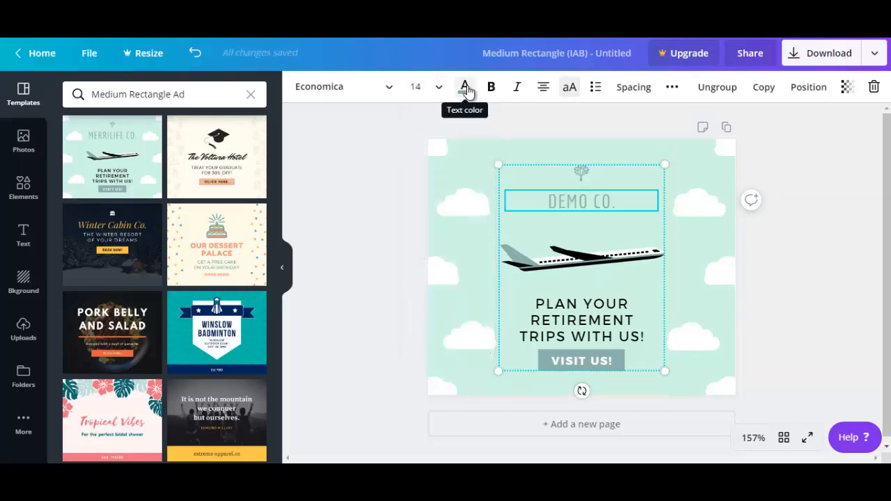
click(466, 89)
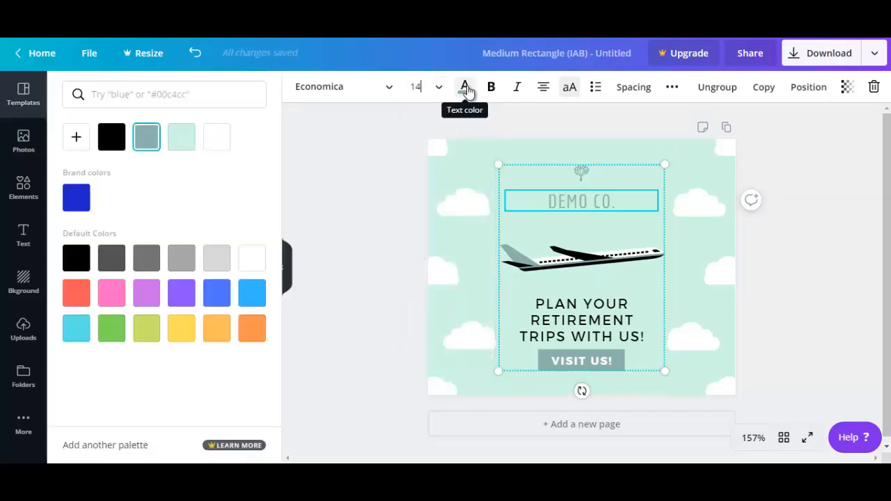
click(73, 294)
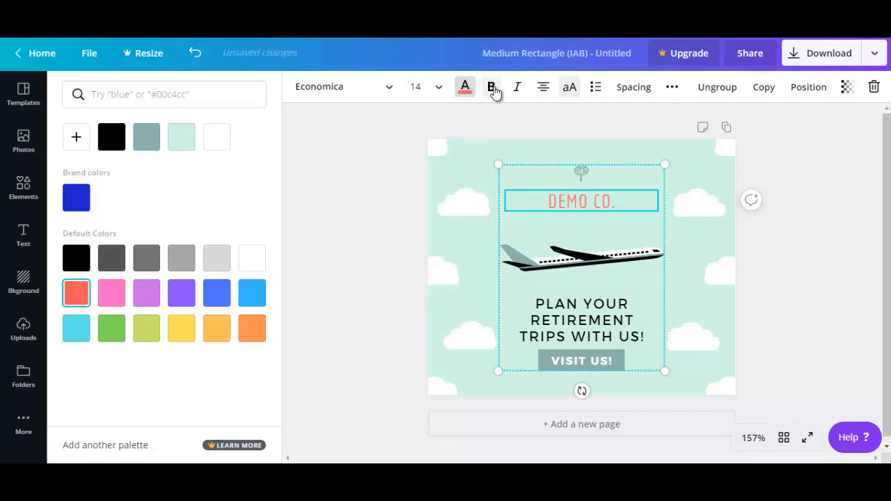
Nudge the grouped title, airplane and tagline slightly down and to the left, and deselect the group
click(533, 205)
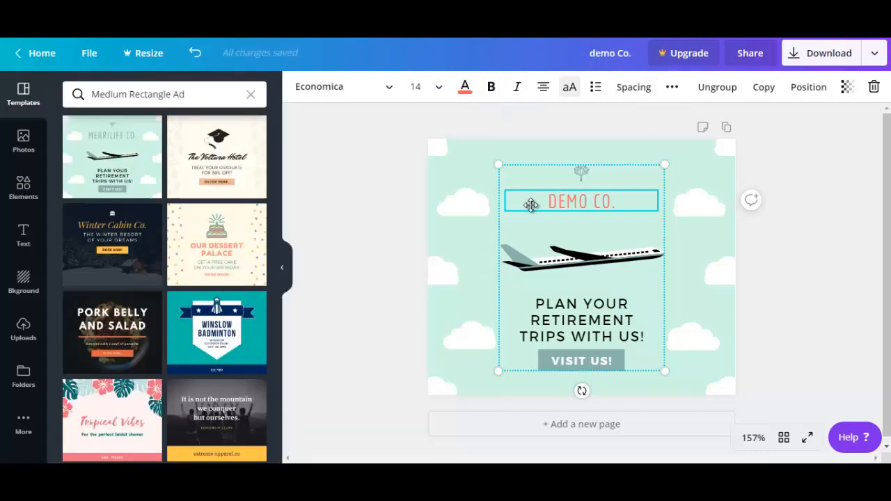
click(478, 235)
mouse_move(533, 206)
mouse_down()
mouse_move(532, 191)
mouse_move(534, 203)
mouse_up()
click(670, 168)
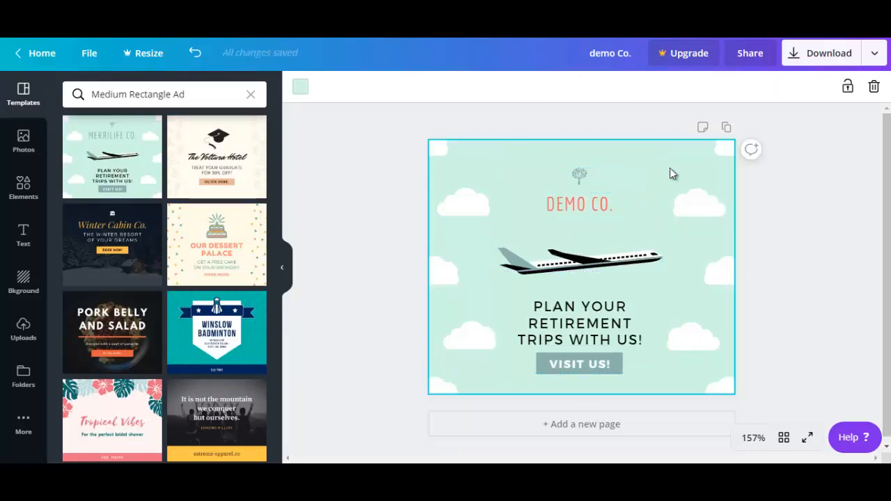
Delete the white cloud to the right of the DEMO CO. title
click(686, 203)
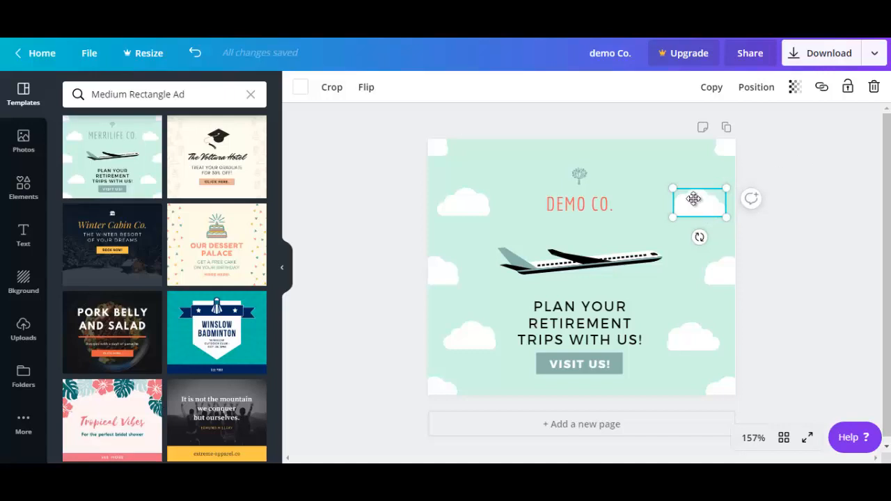
click(874, 87)
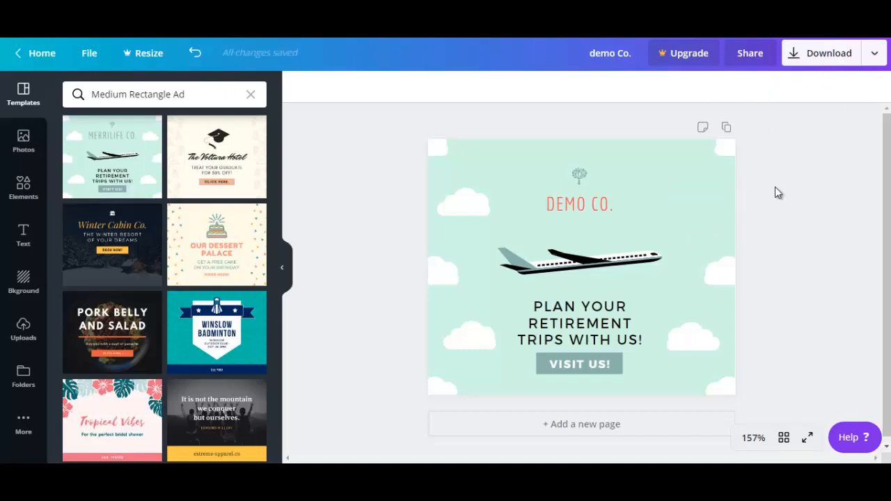
Flip the airplane vertically and back again, and flip it horizontally so its nose points left
click(571, 271)
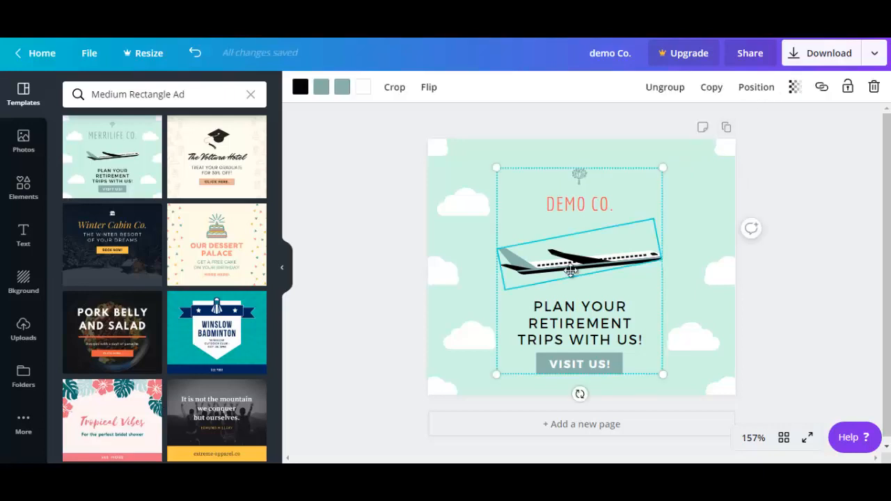
click(428, 89)
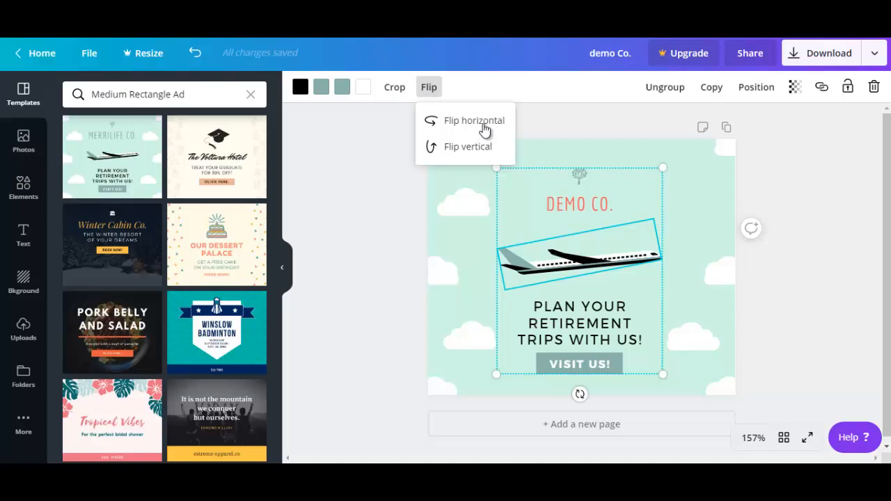
click(480, 153)
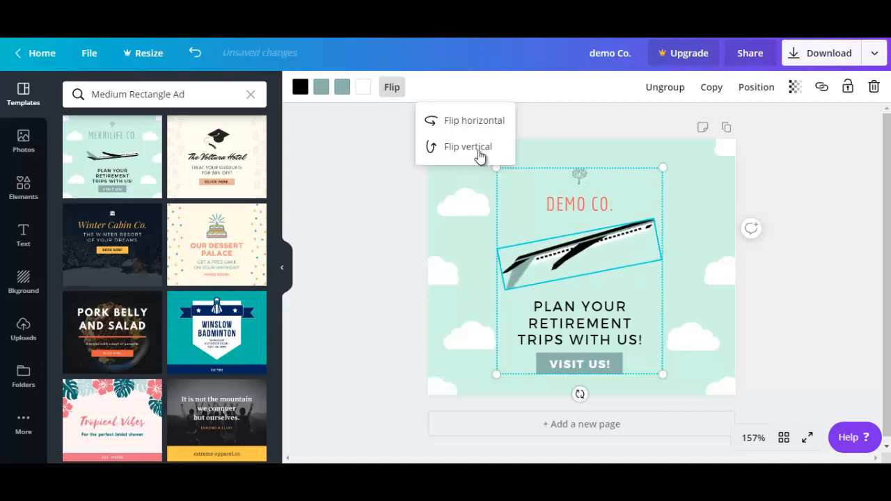
click(480, 153)
click(480, 132)
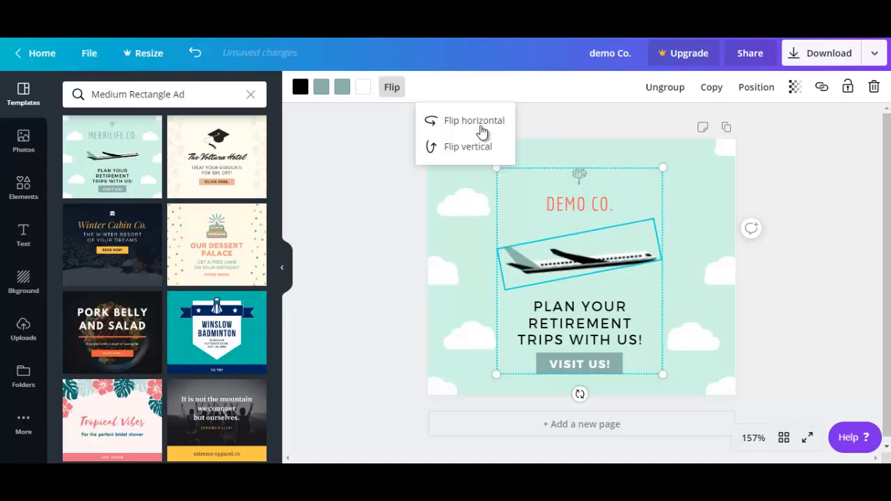
click(547, 314)
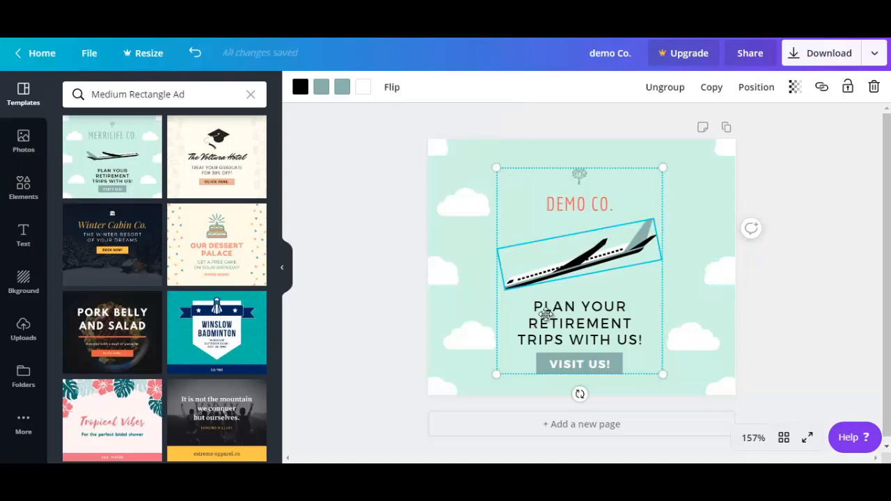
click(568, 327)
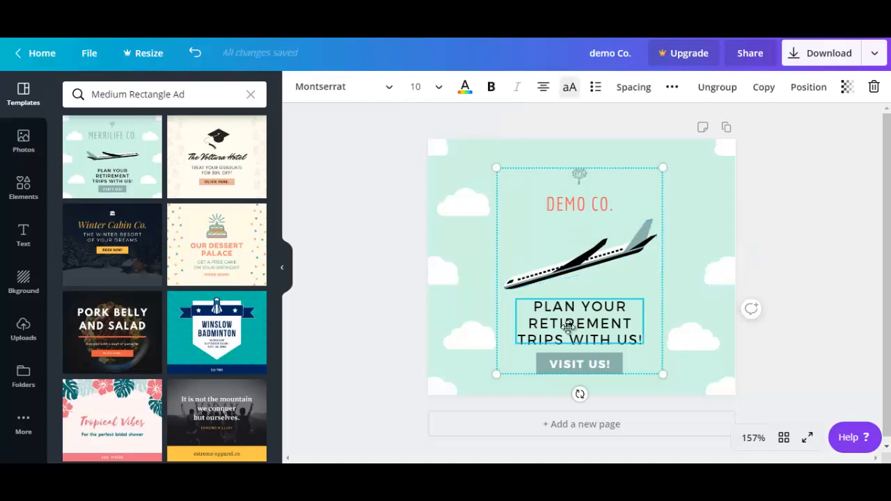
click(569, 365)
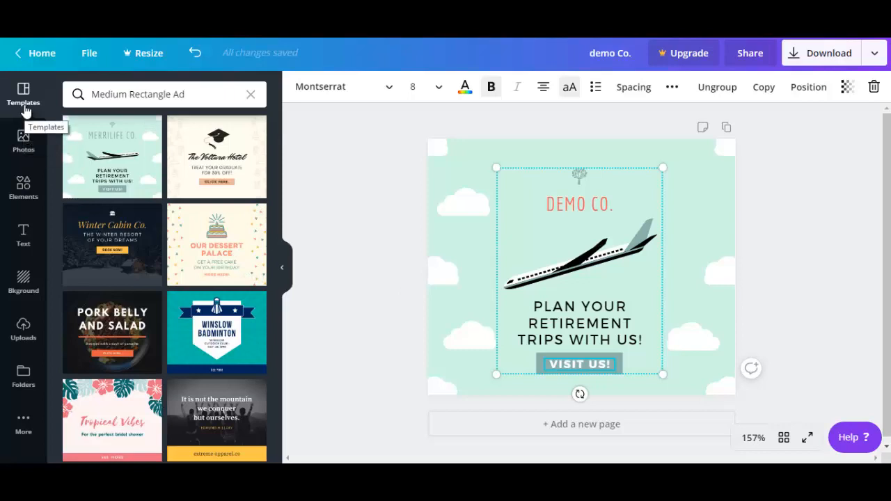
Add the recently used pineapple beach photo to the ad and shrink it to a thumbnail beside the tagline
click(24, 148)
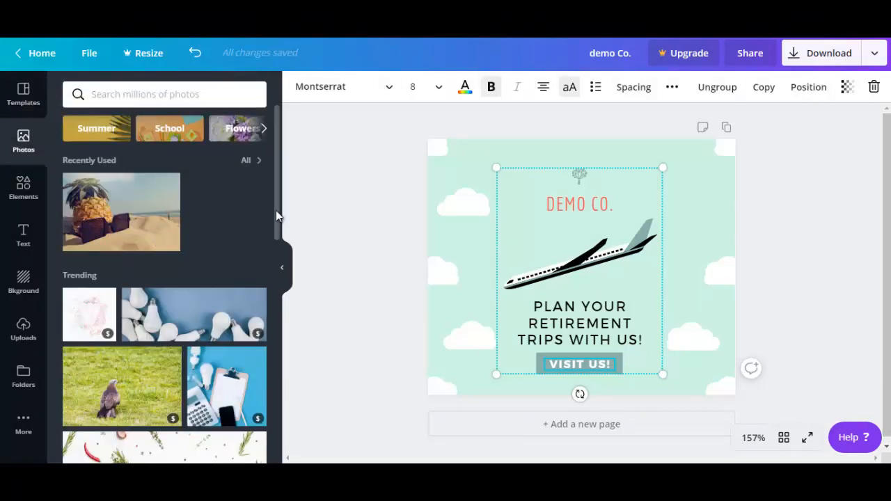
drag(276, 216, 268, 184)
scroll(277, 230, down, 3)
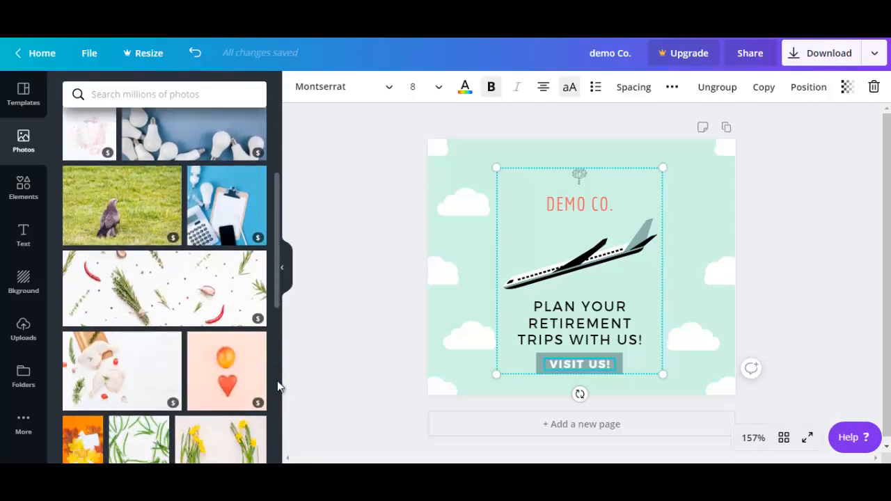
scroll(277, 384, down, 1)
drag(278, 387, 258, 183)
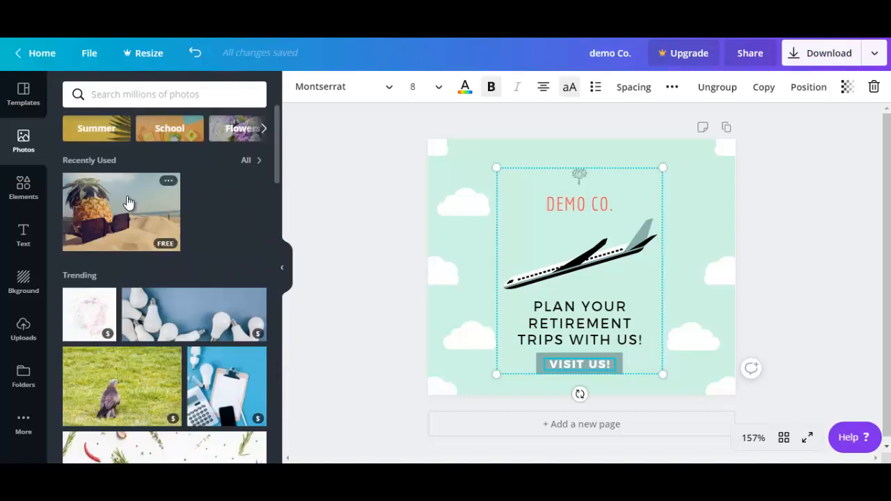
click(106, 216)
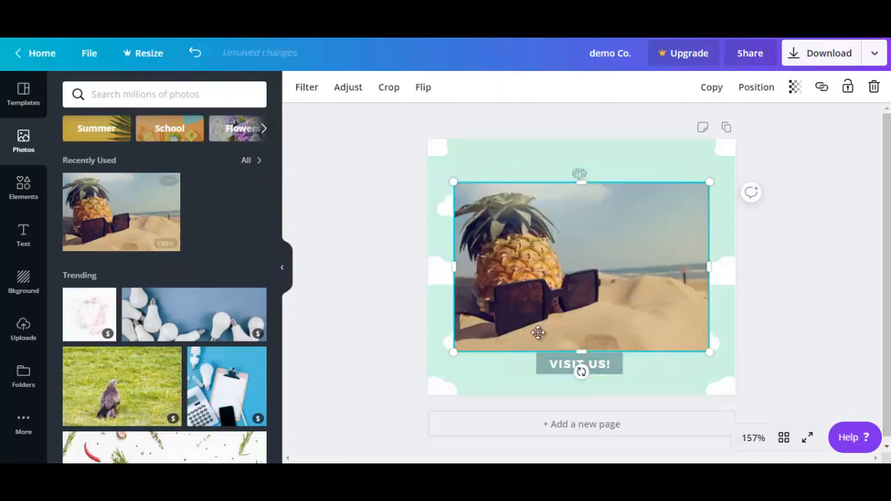
drag(454, 183, 647, 303)
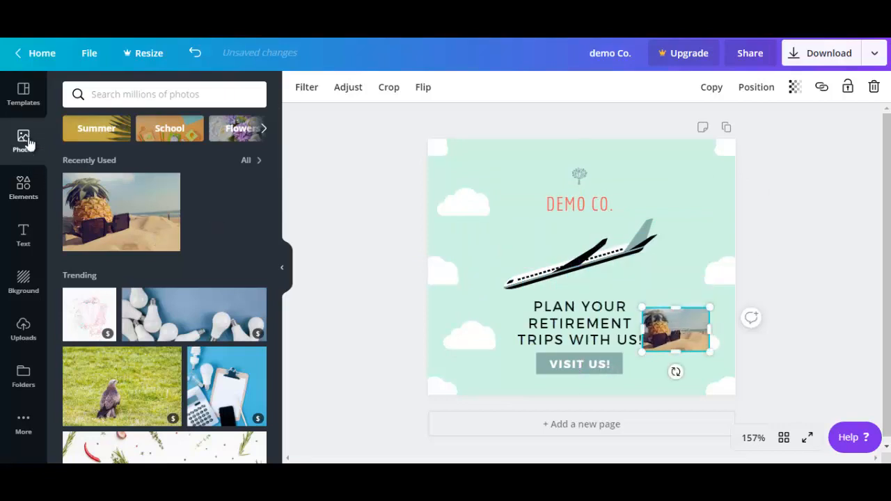
Add the recently used red heartbeat element to the ad and delete it again
click(23, 190)
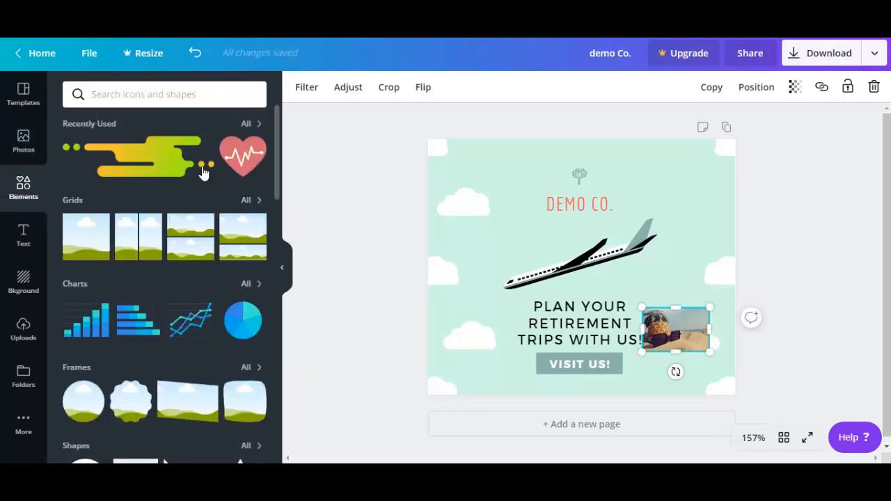
click(250, 158)
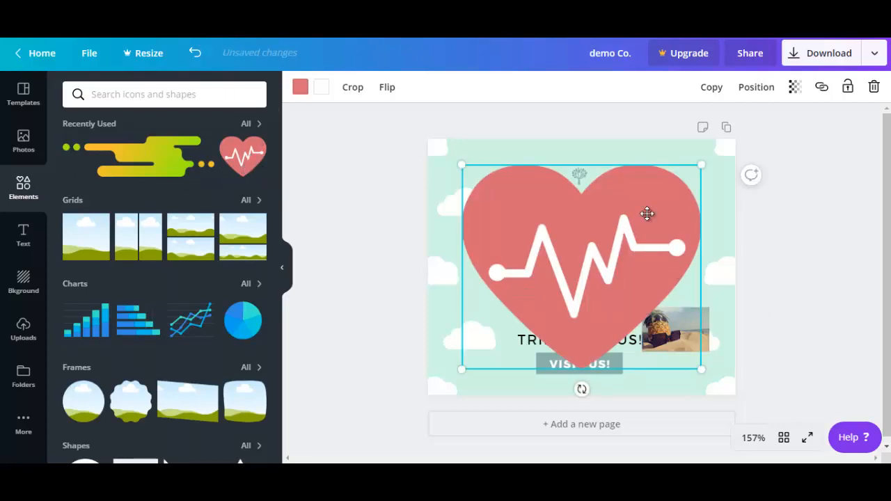
click(874, 87)
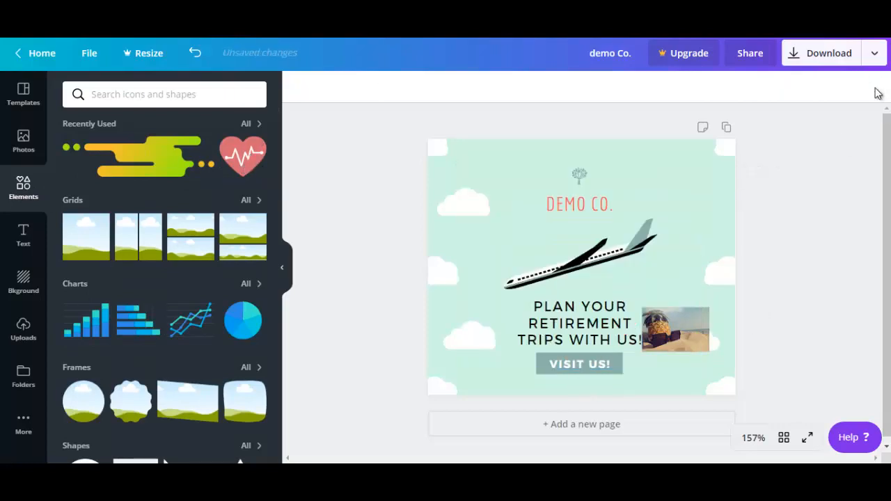
Add the plain solid line element to the ad and move it down over the first line of the tagline
drag(274, 138, 275, 213)
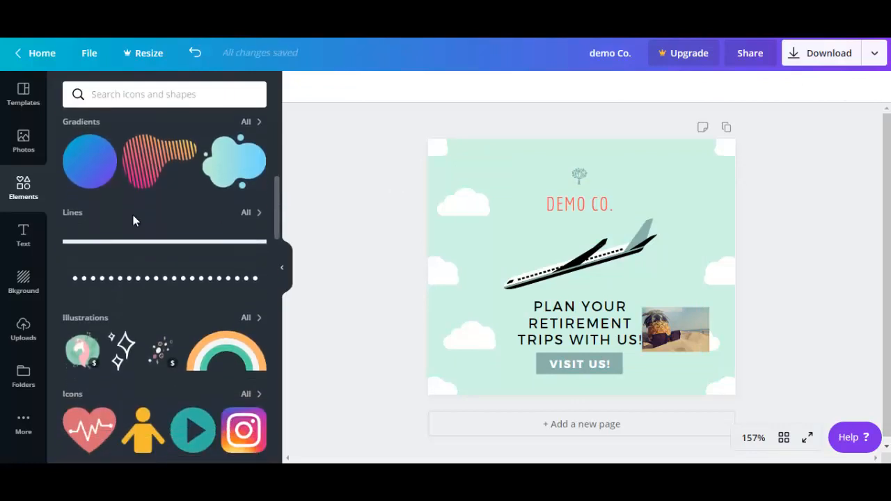
click(86, 249)
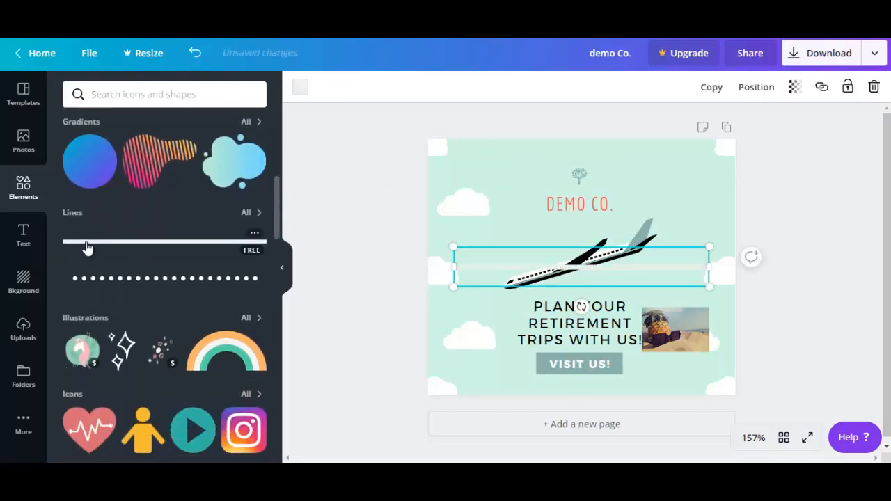
drag(562, 270, 553, 312)
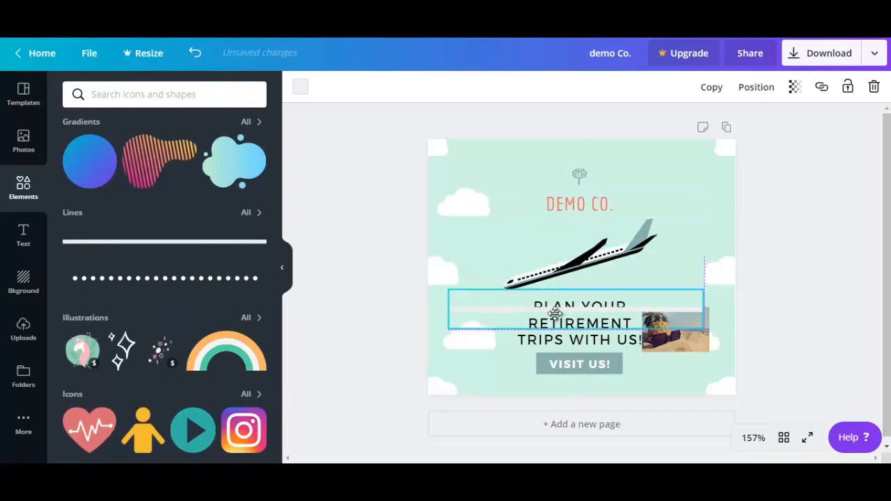
Add a heading to the ad and replace its placeholder text with "demo"
click(25, 245)
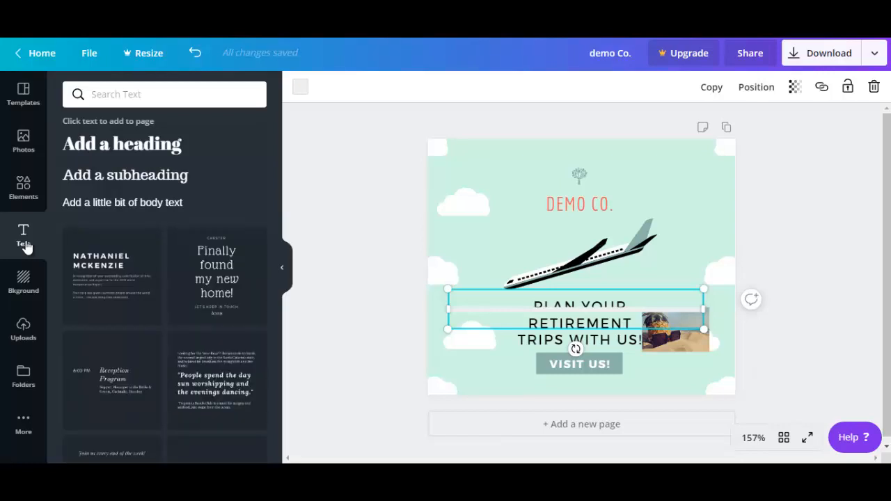
click(147, 144)
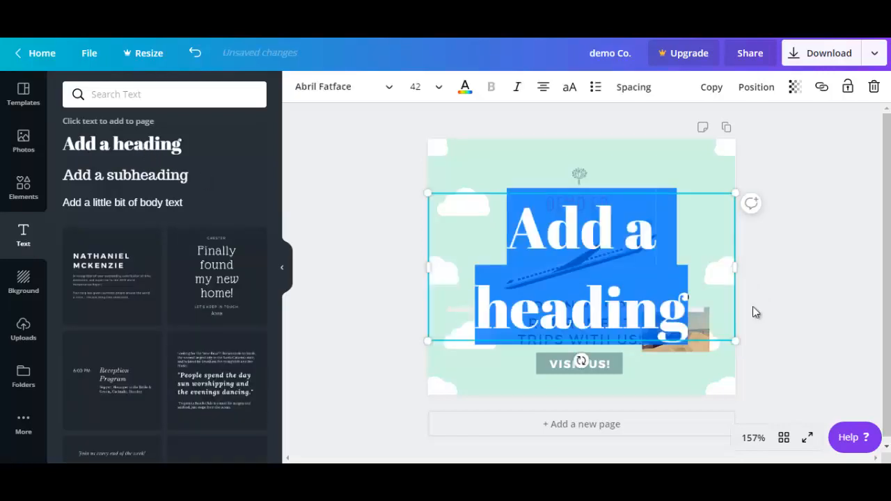
click(554, 259)
drag(508, 230, 684, 304)
text(demo)
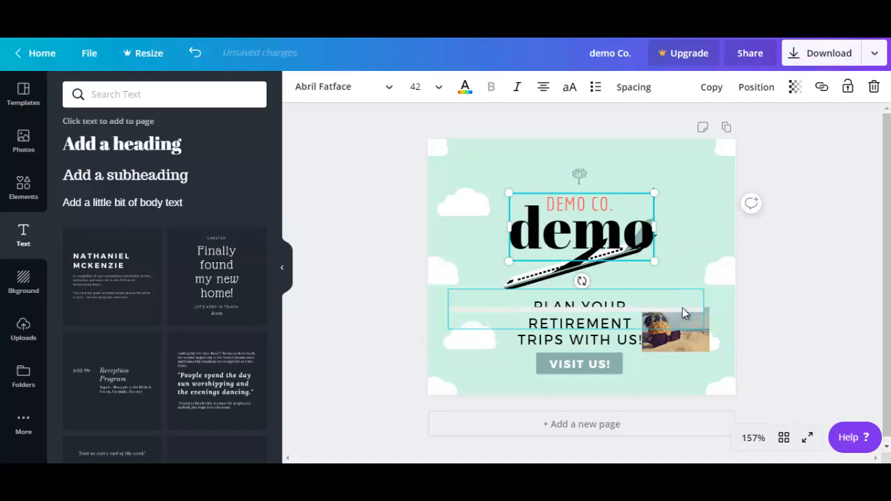
click(480, 245)
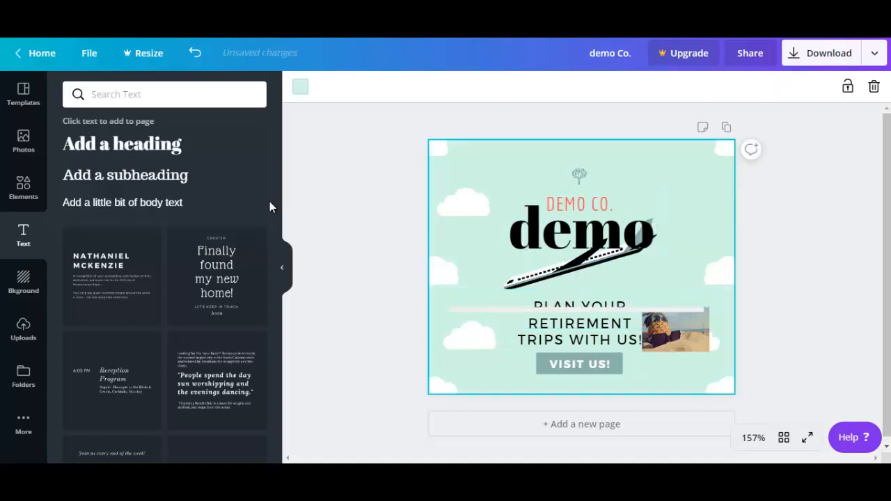
Add the "Finally found my new home!" text combination to the ad and delete its large central text
click(221, 281)
scroll(276, 239, down, 2)
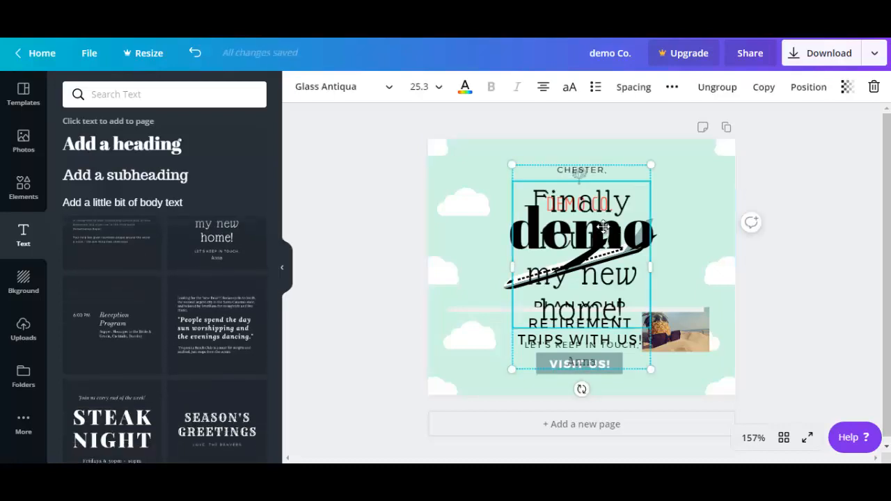
click(875, 86)
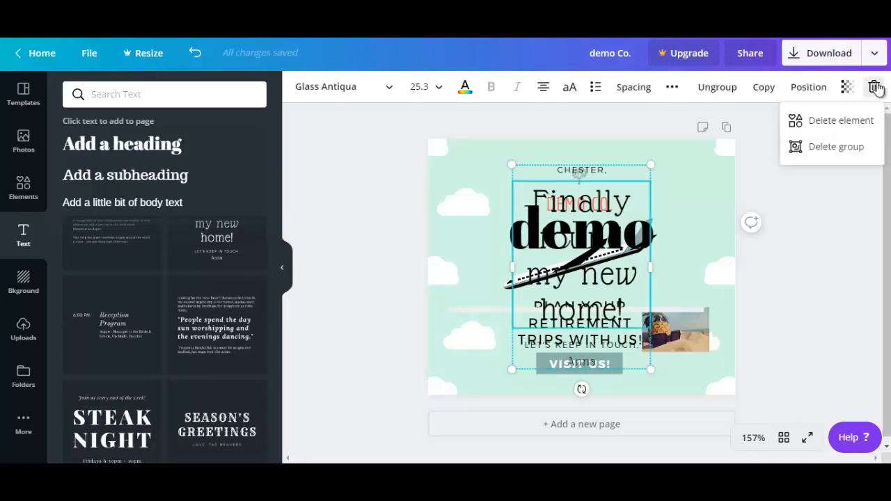
click(837, 147)
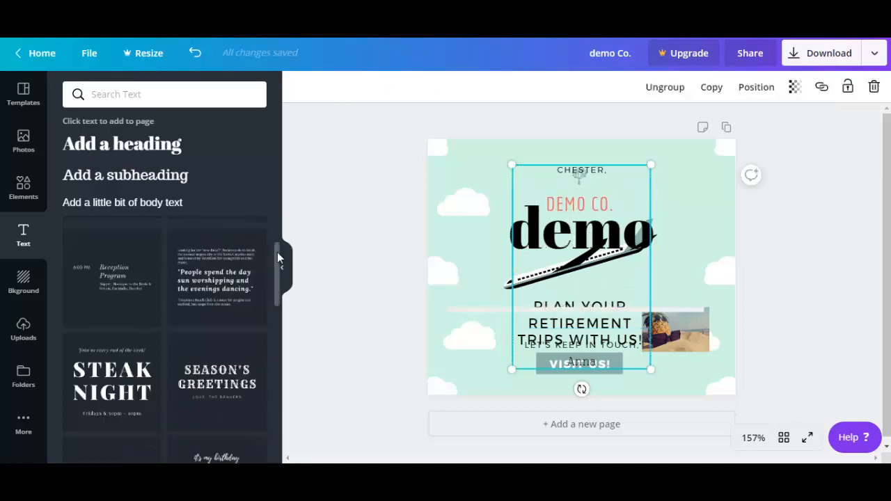
Set the ad's background to the blue starry sky image with dark hills
click(25, 291)
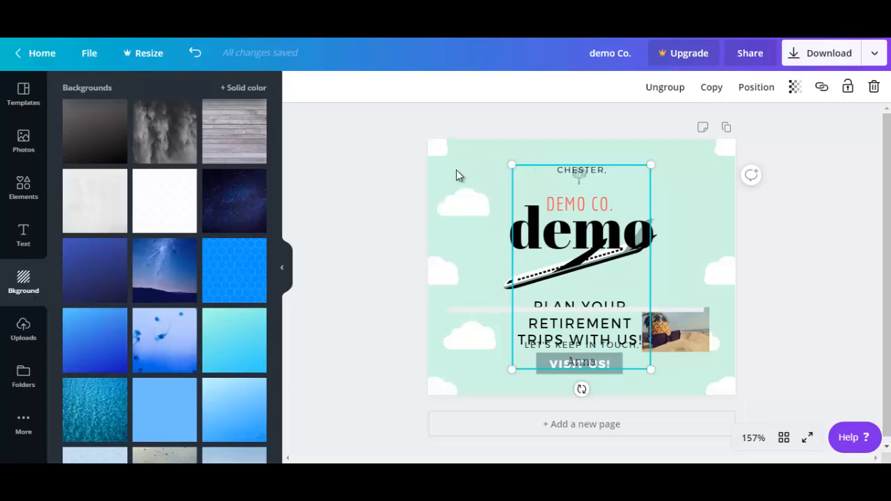
click(177, 266)
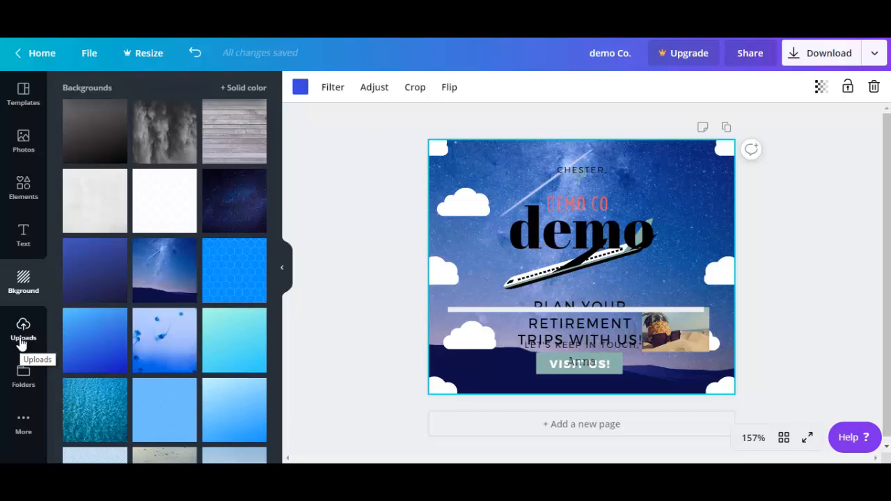
View the folders, browse the additional Canva apps and open GIPHY
click(24, 379)
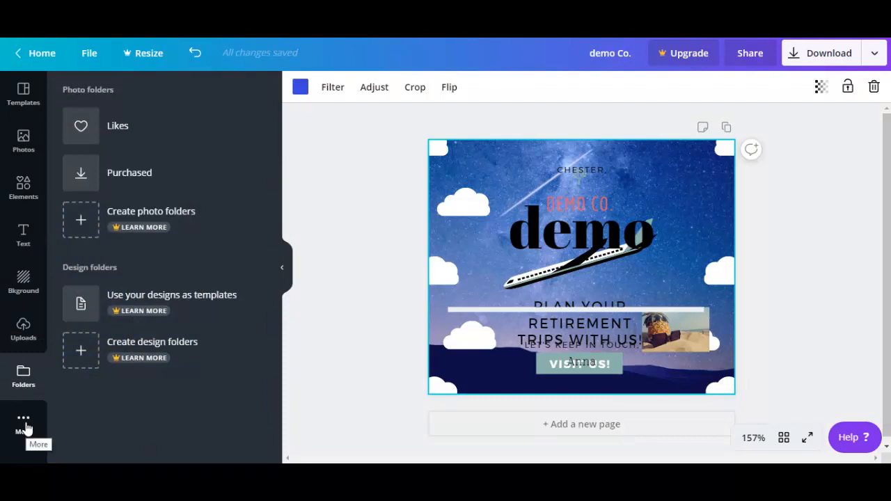
click(25, 437)
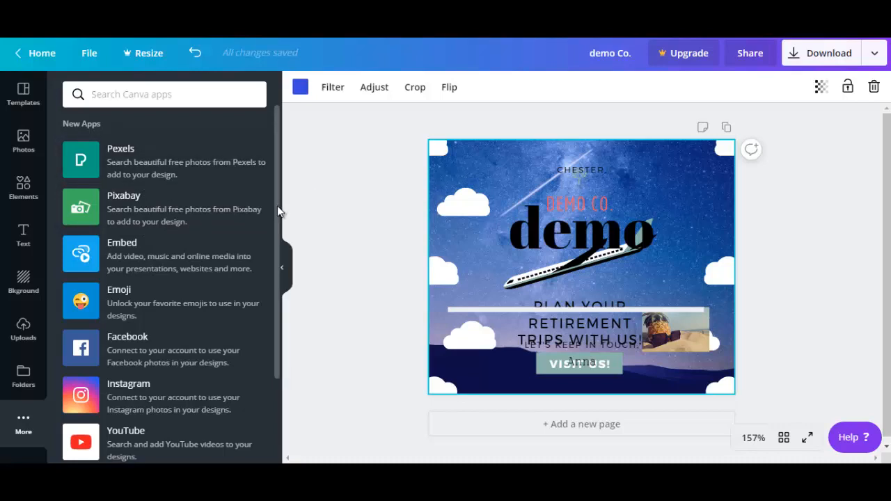
drag(277, 205, 274, 242)
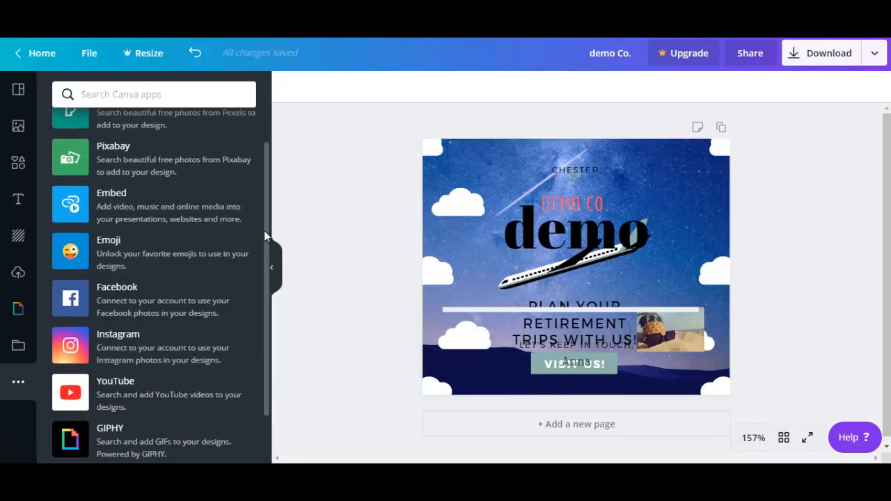
drag(264, 230, 263, 283)
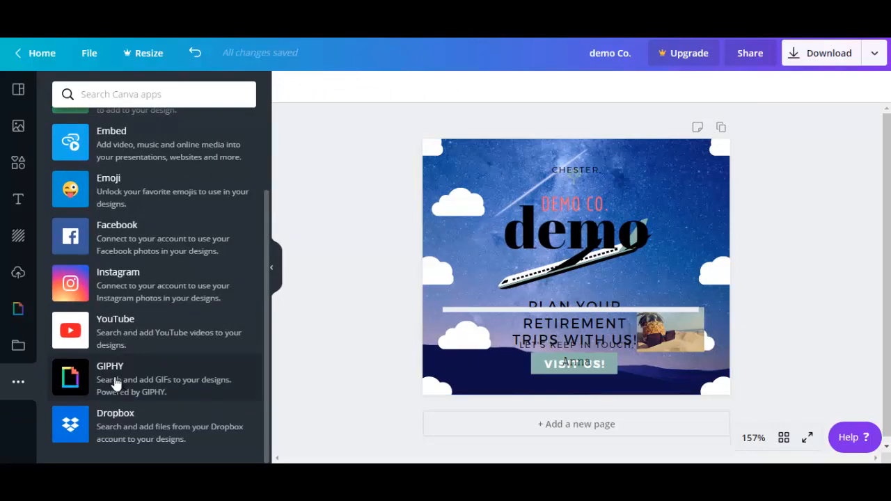
click(116, 384)
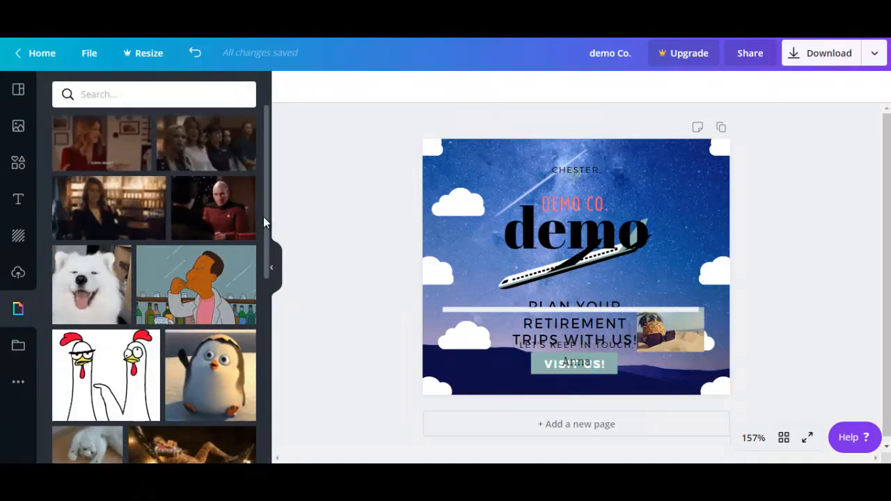
Add the waving penguin GIF to the ad, shrink it to a thumbnail and place it left of the tagline
drag(266, 218, 265, 277)
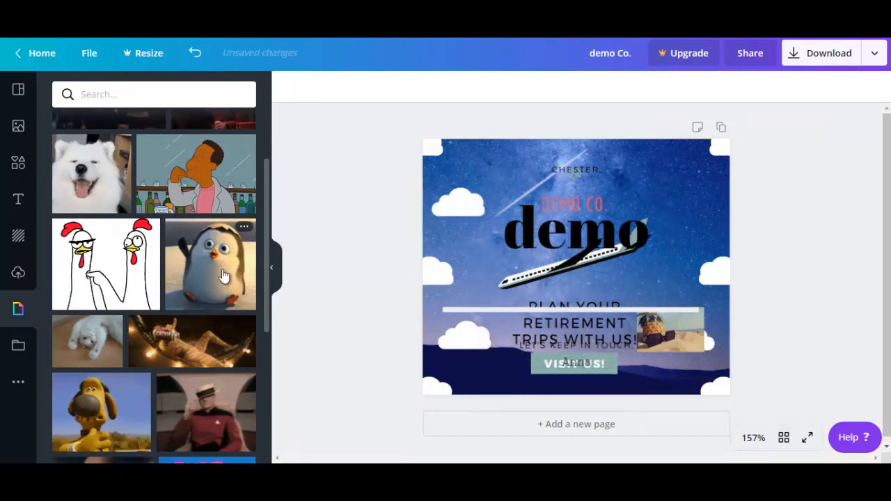
click(222, 275)
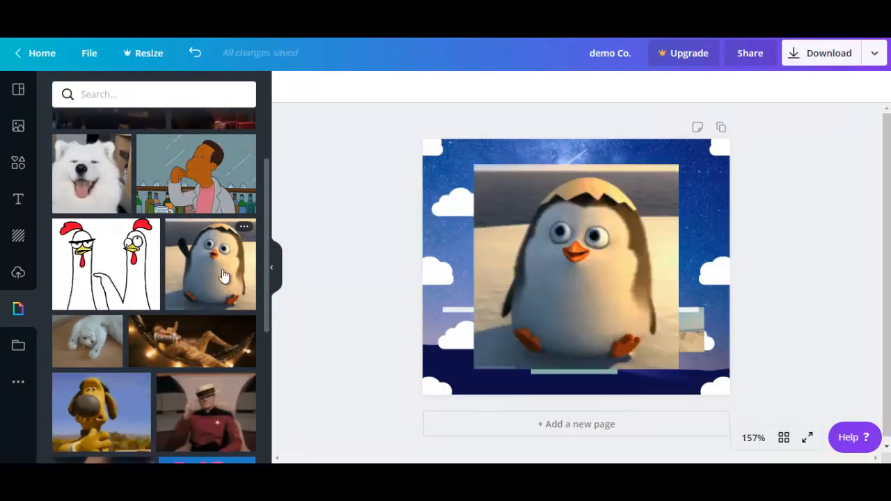
click(642, 173)
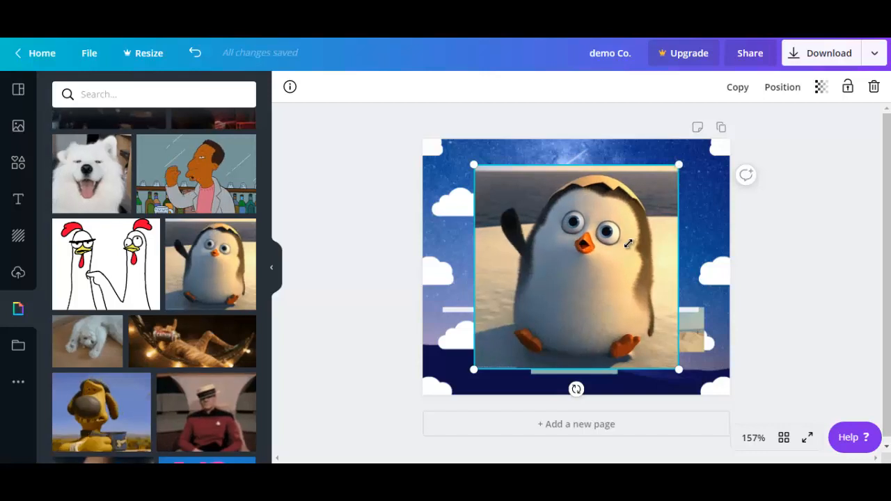
drag(628, 243, 489, 309)
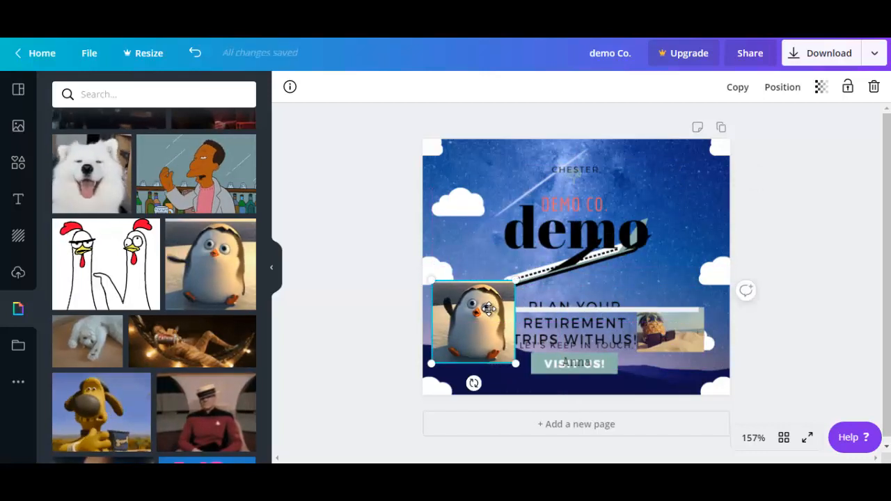